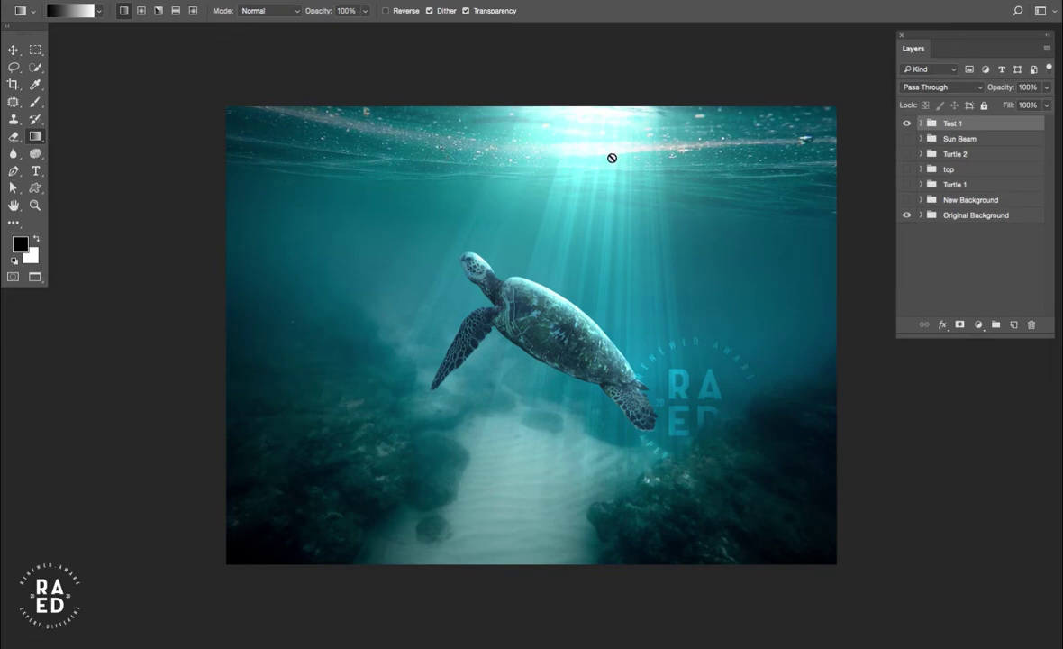
# Hide the Test 1 group and show the New Background, Turtle 1, top and Turtle 2 groups.
pyautogui.press('v')
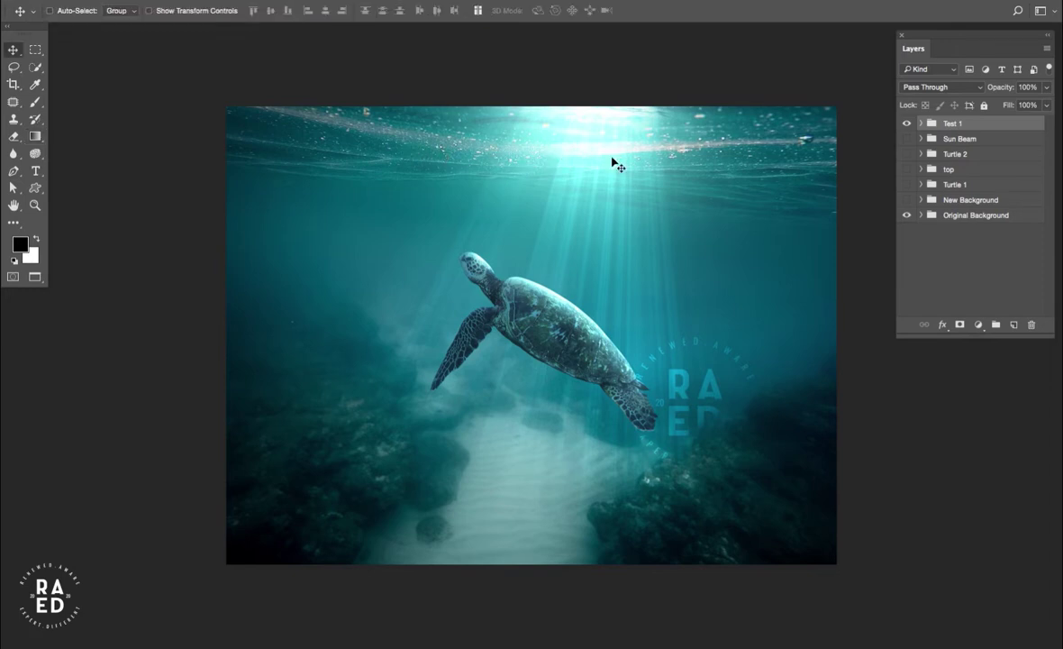
pyautogui.click(907, 124)
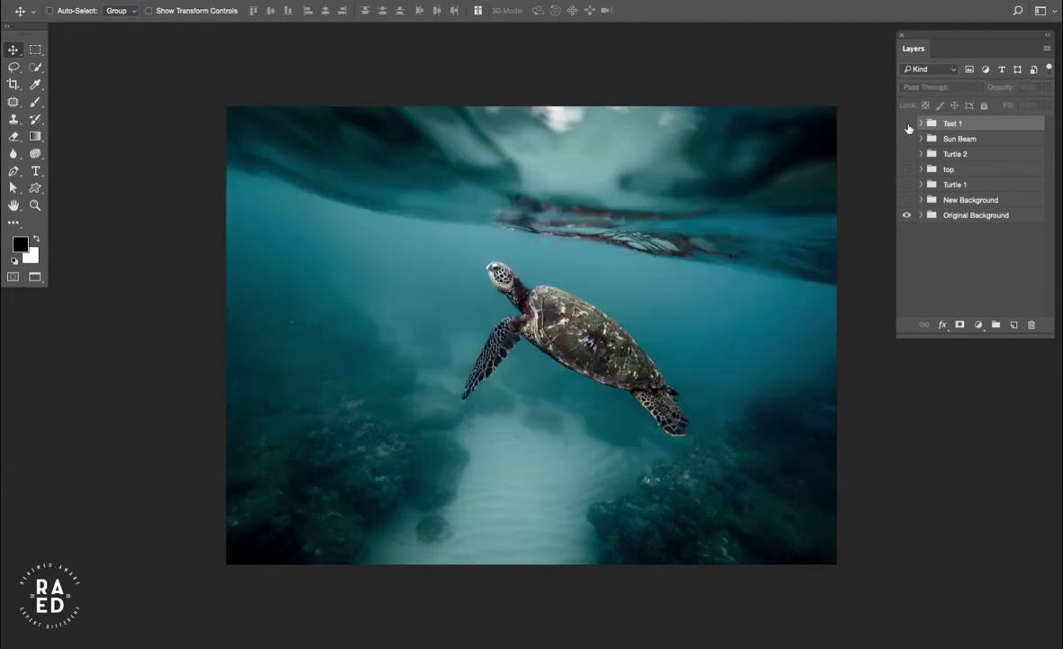
pyautogui.click(907, 200)
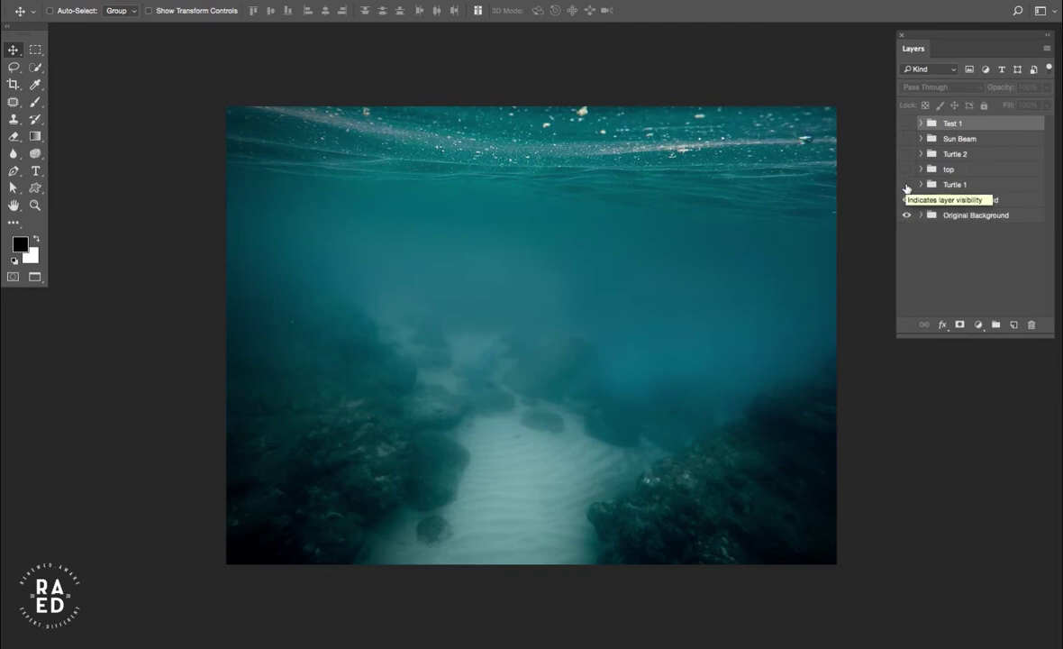
pyautogui.click(907, 185)
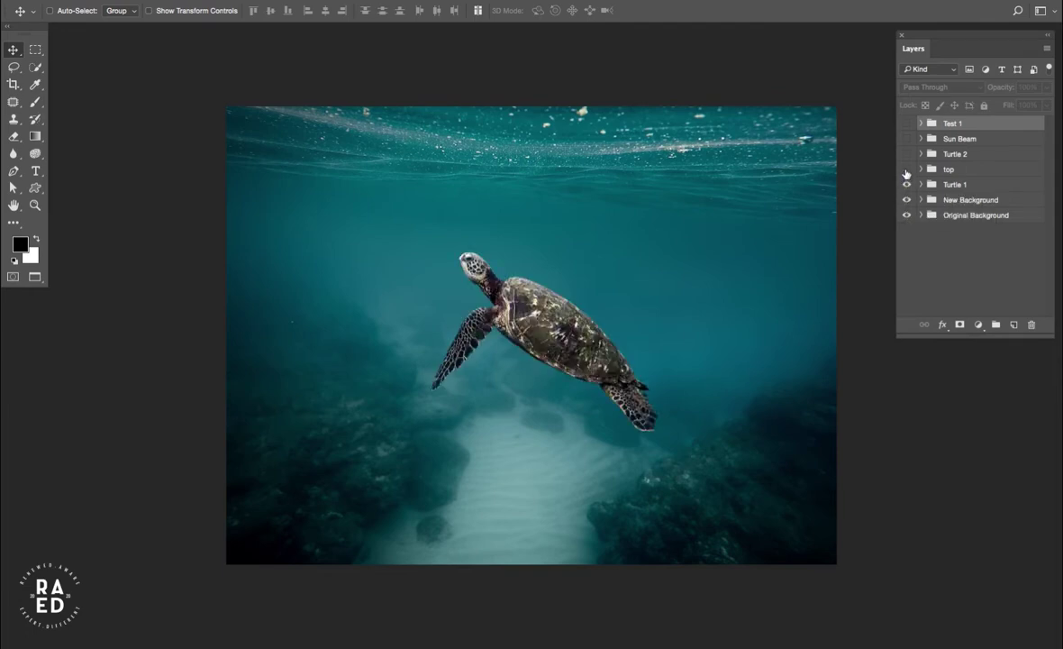
pyautogui.click(907, 169)
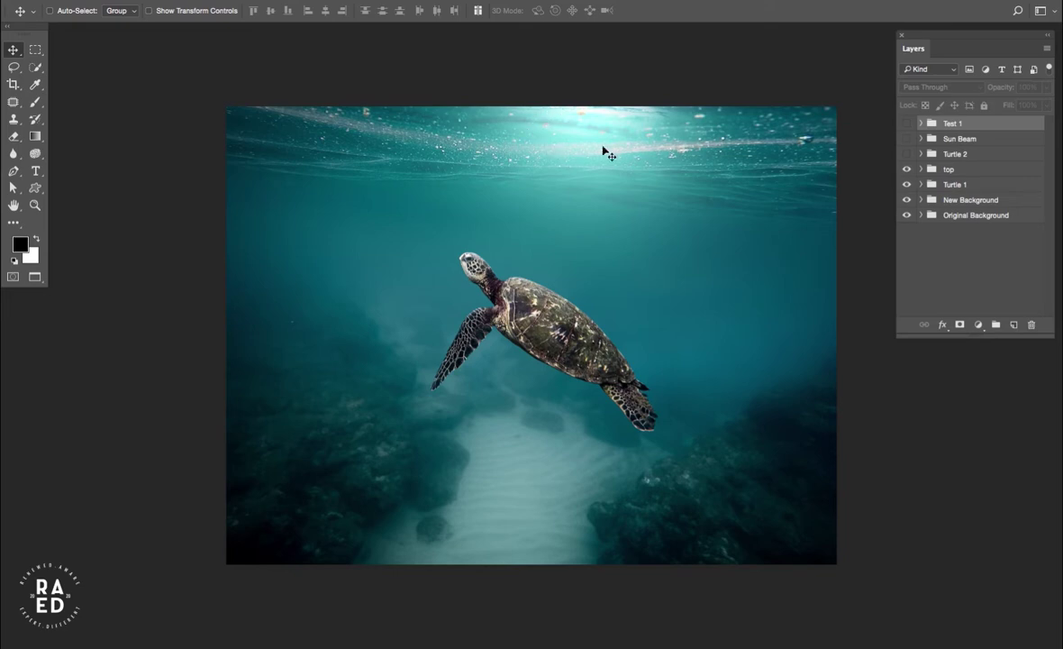
pyautogui.click(906, 155)
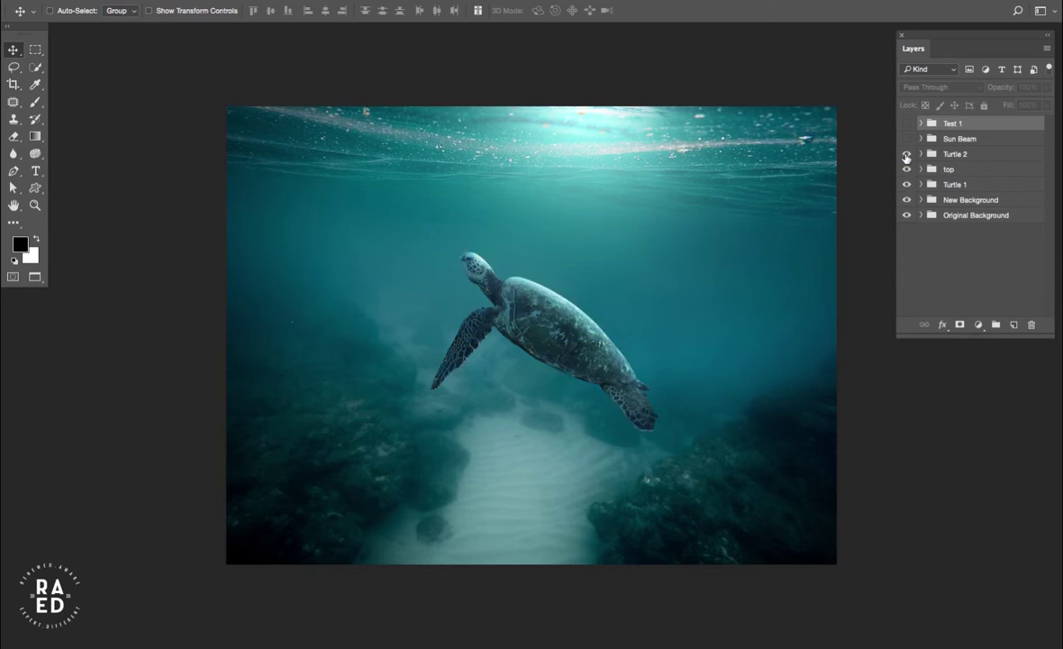
# Preview the Sun Beam group, hide it again, and add a new empty layer on top.
pyautogui.click(906, 140)
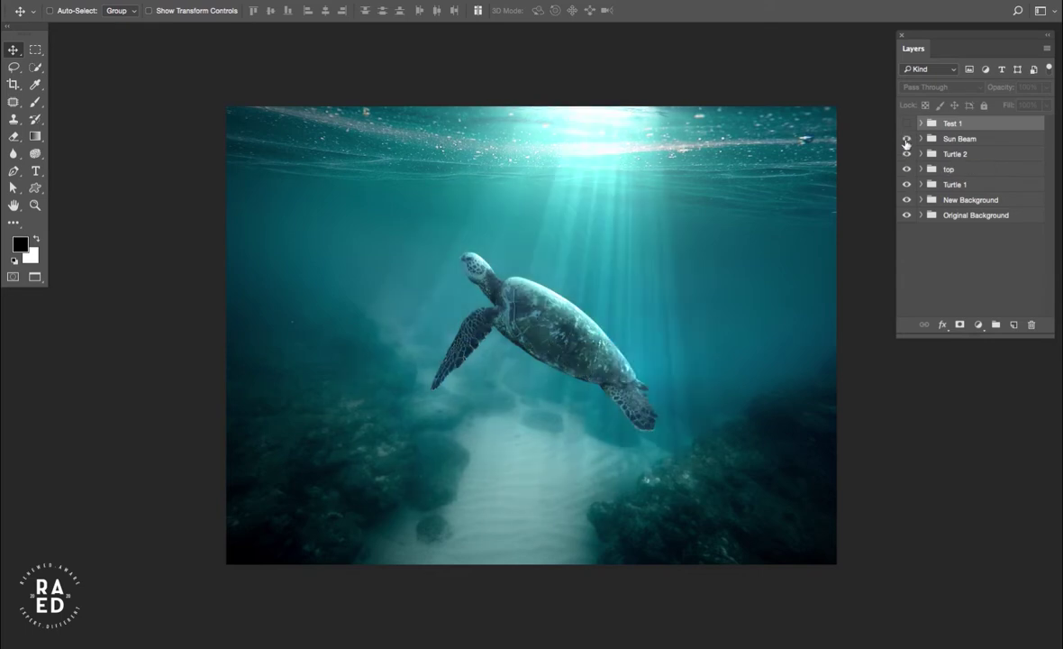
pyautogui.click(906, 139)
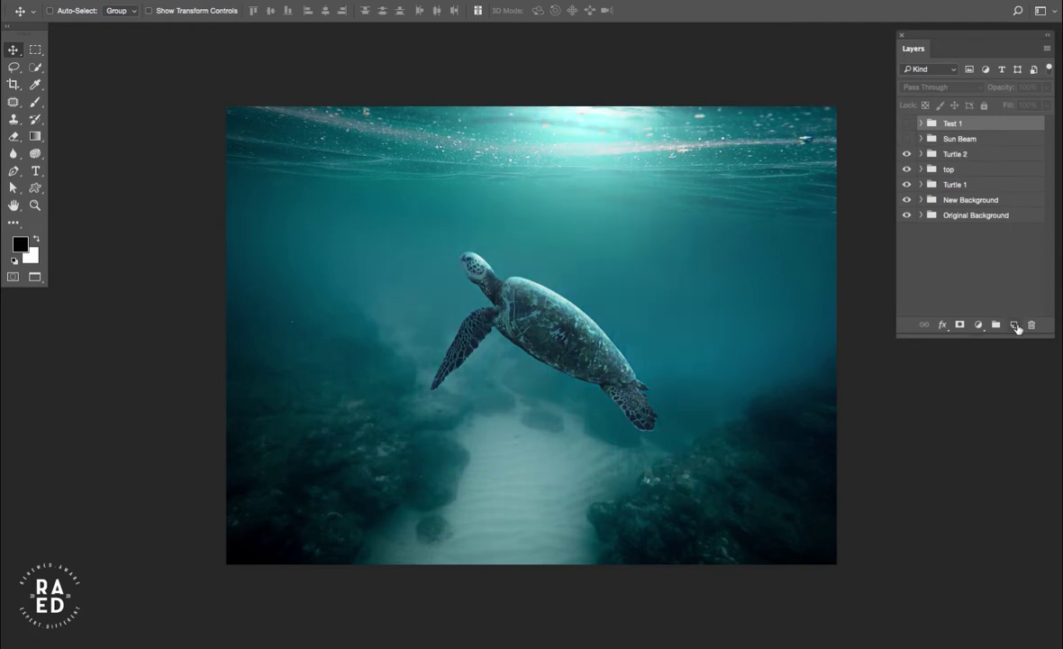
pyautogui.click(1014, 324)
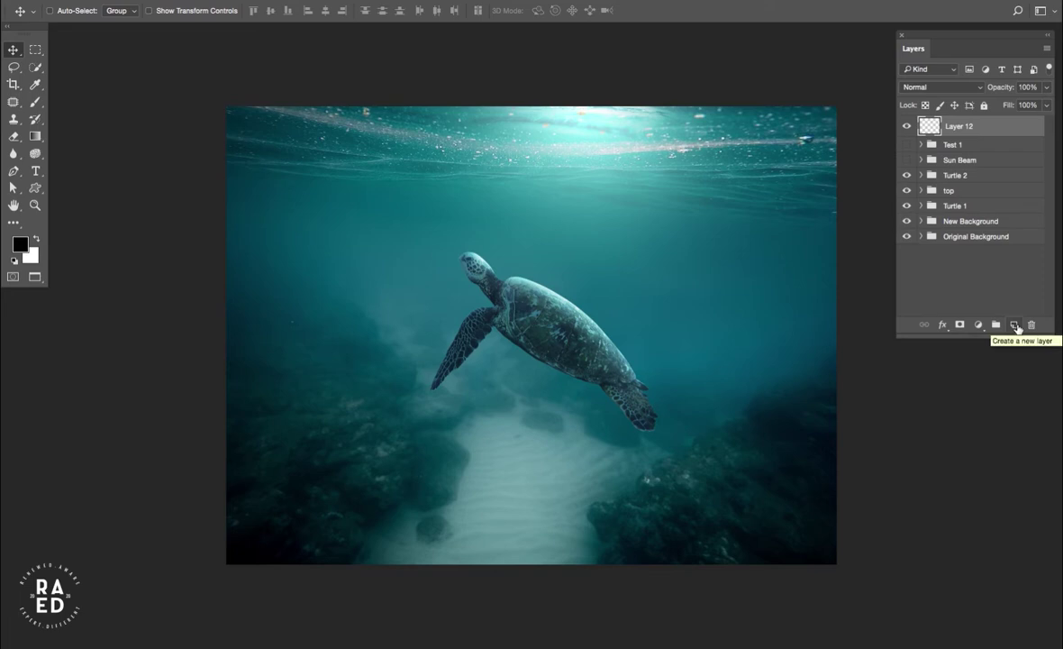
# Append the Noise Samples gradient set in the Gradient Editor and pick the Greens noise preset.
pyautogui.click(34, 135)
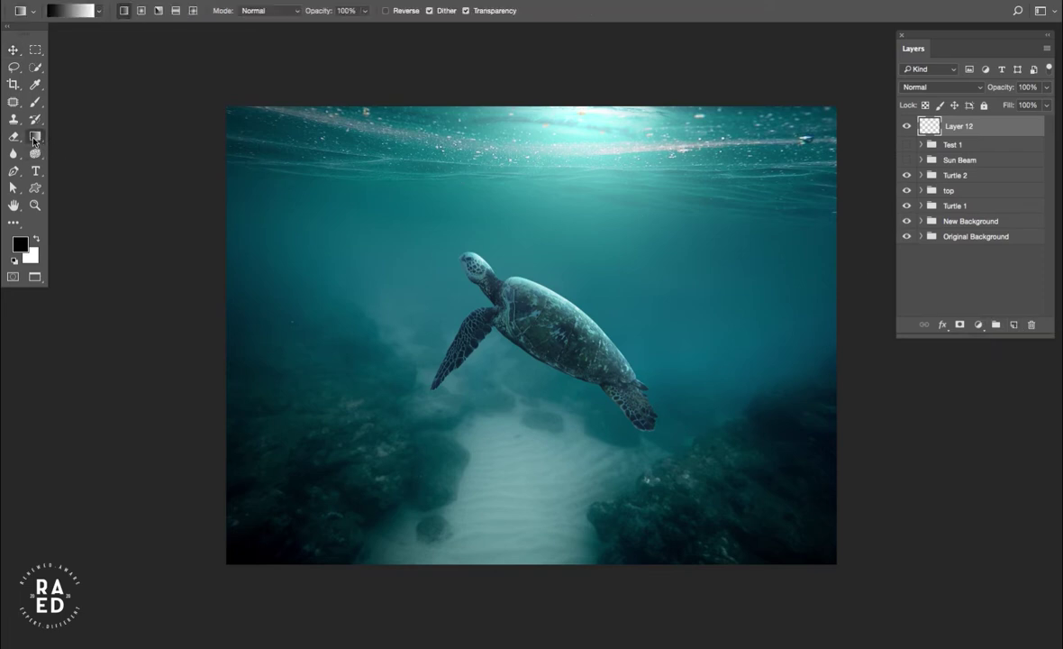
pyautogui.click(75, 13)
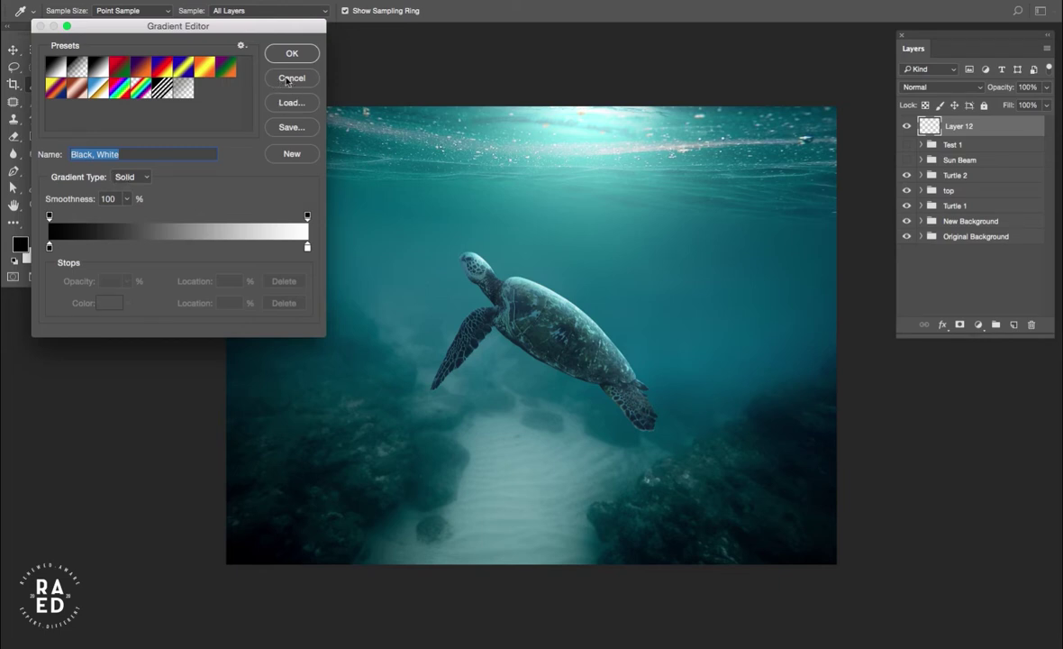
pyautogui.click(240, 45)
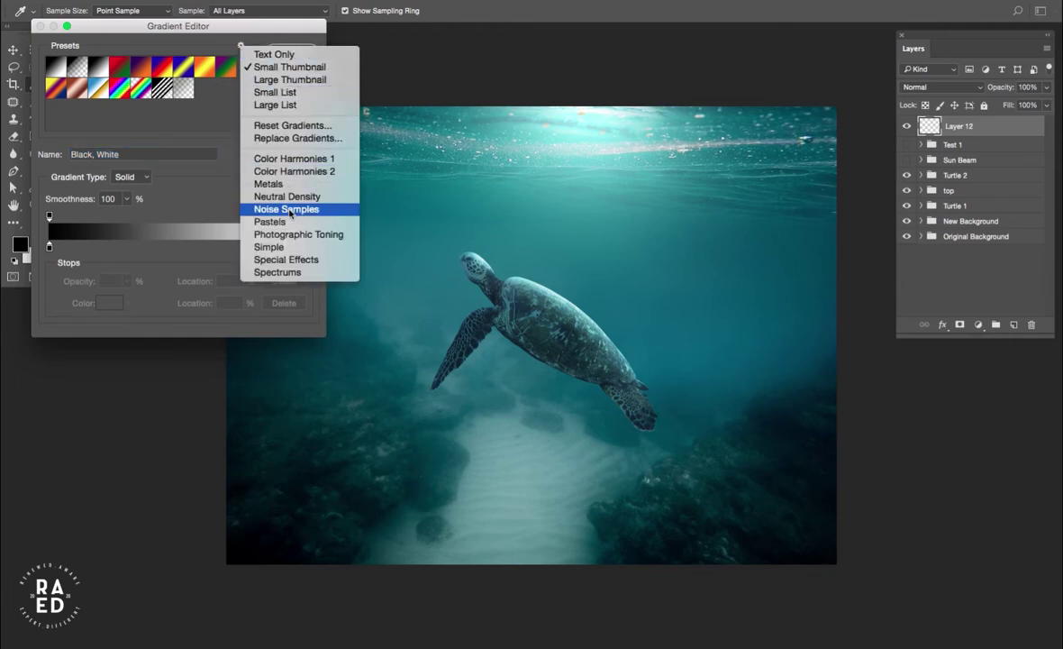
pyautogui.click(289, 210)
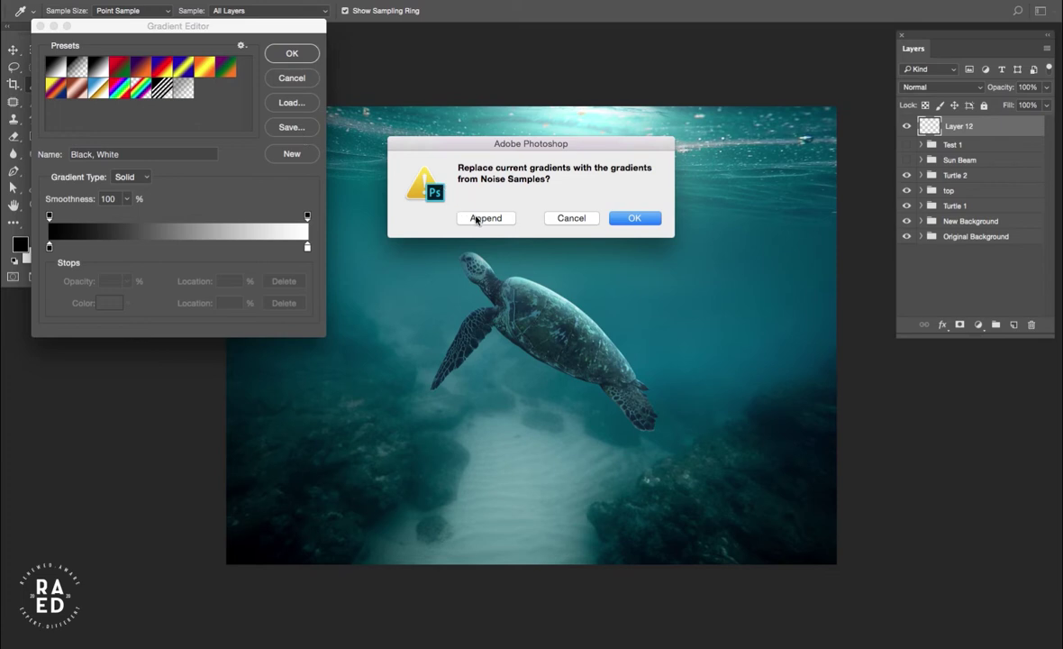
pyautogui.click(484, 218)
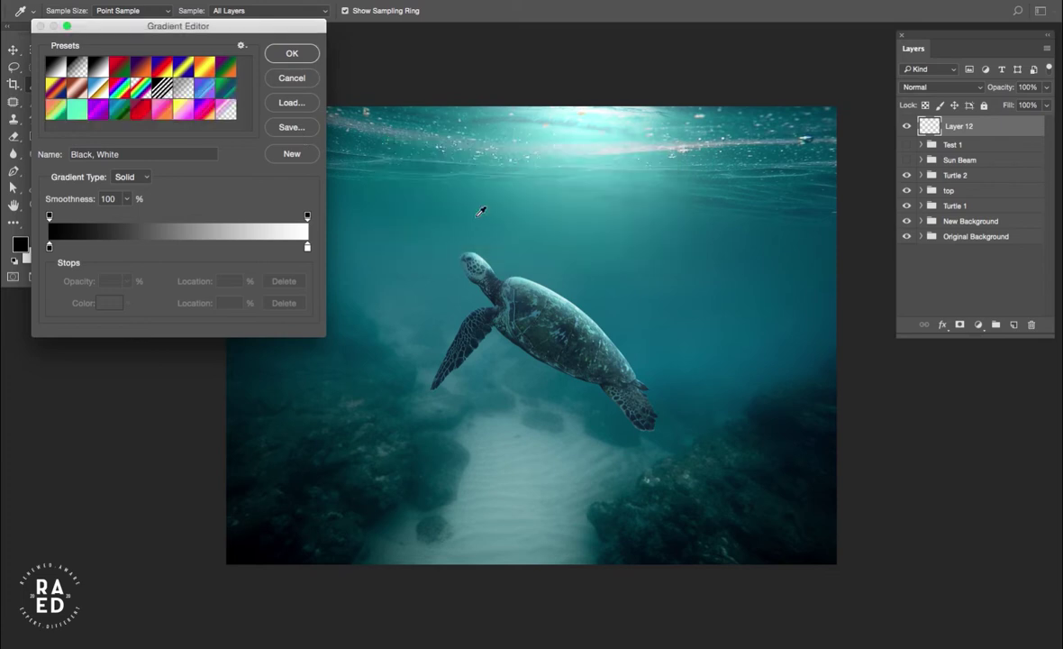
pyautogui.click(225, 93)
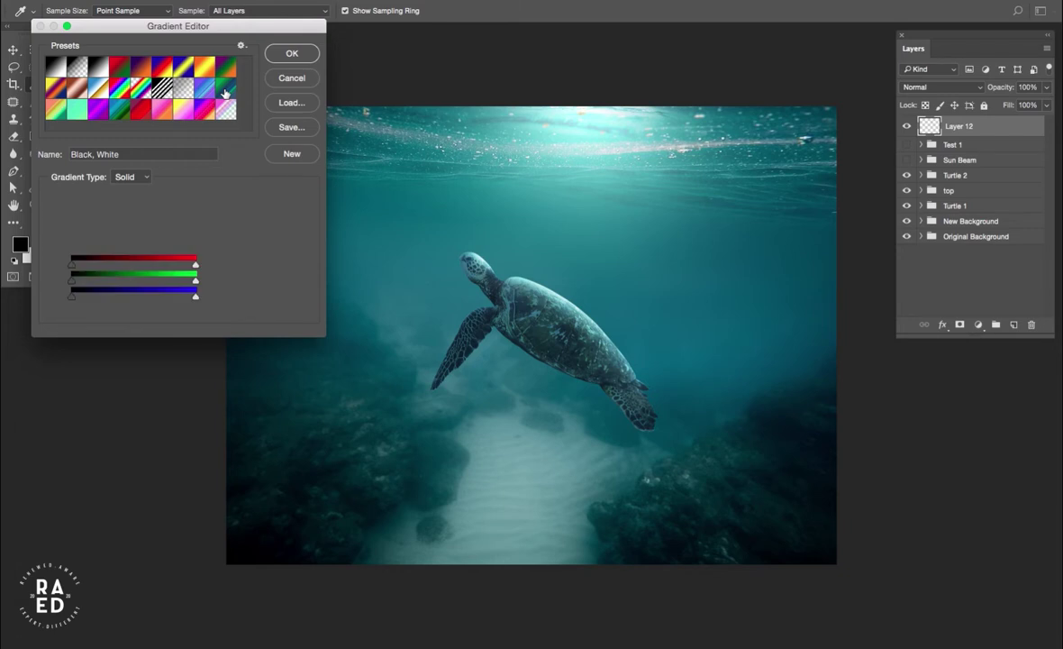
# Fill Layer 12 with a horizontal green noise gradient and taper it into a trapezoid narrowing toward the top.
pyautogui.click(301, 54)
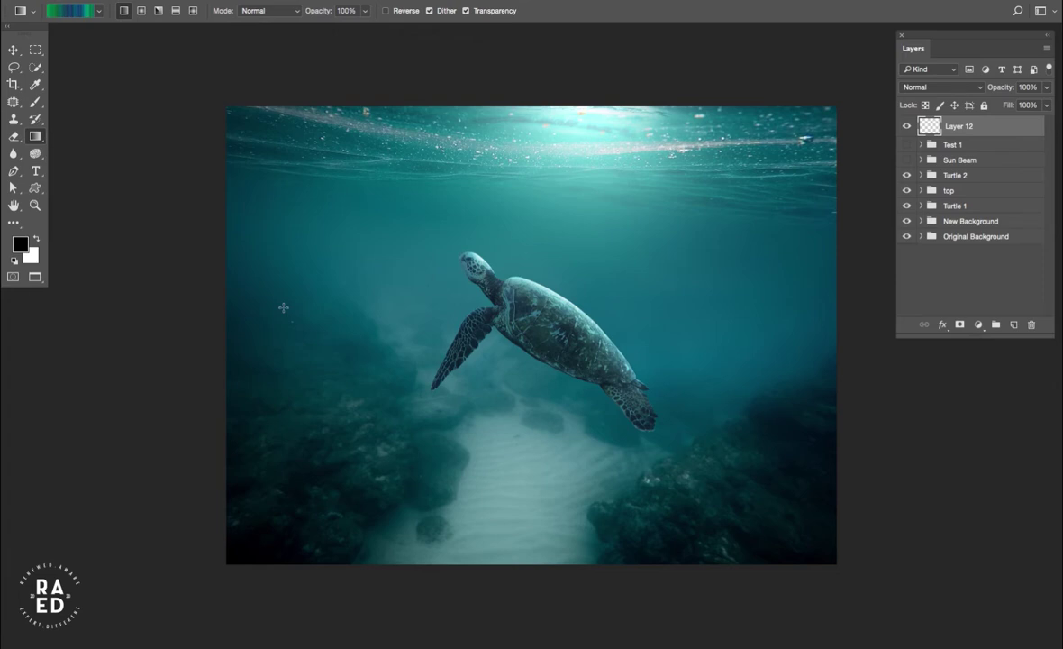
pyautogui.moveTo(283, 308); pyautogui.dragTo(770, 345)
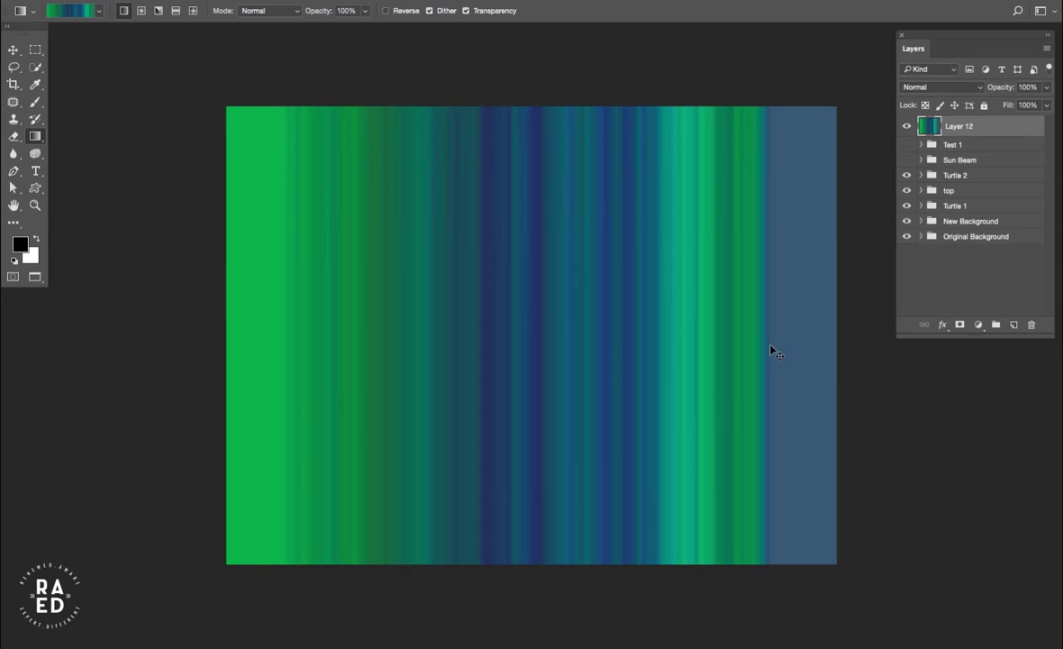
pyautogui.hotkey('ctrl', 't')
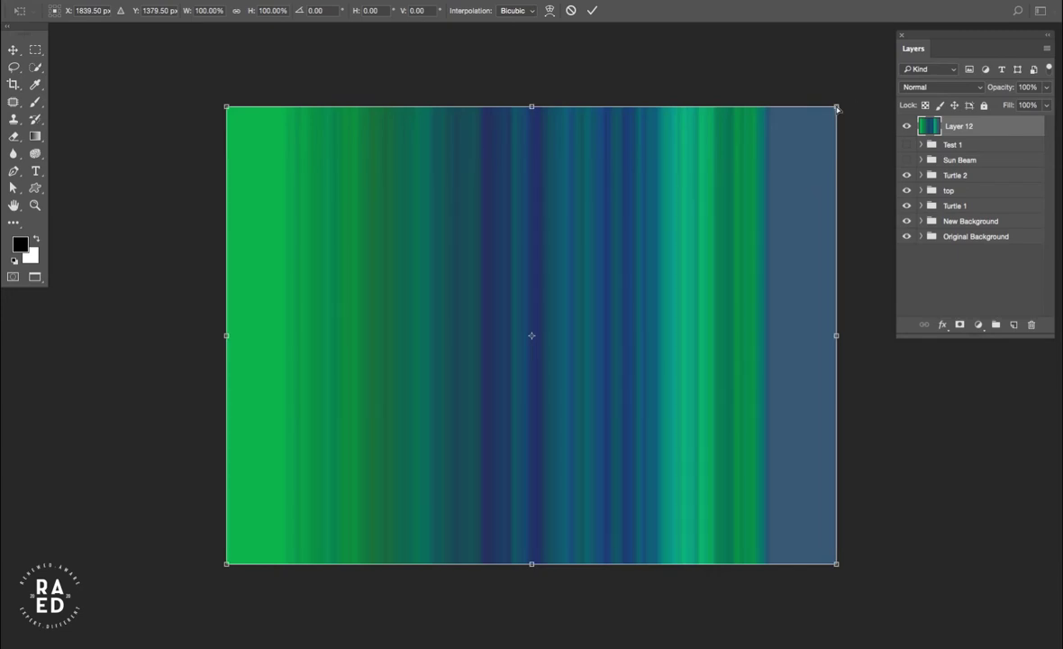
pyautogui.moveTo(837, 109); pyautogui.dragTo(668, 107)
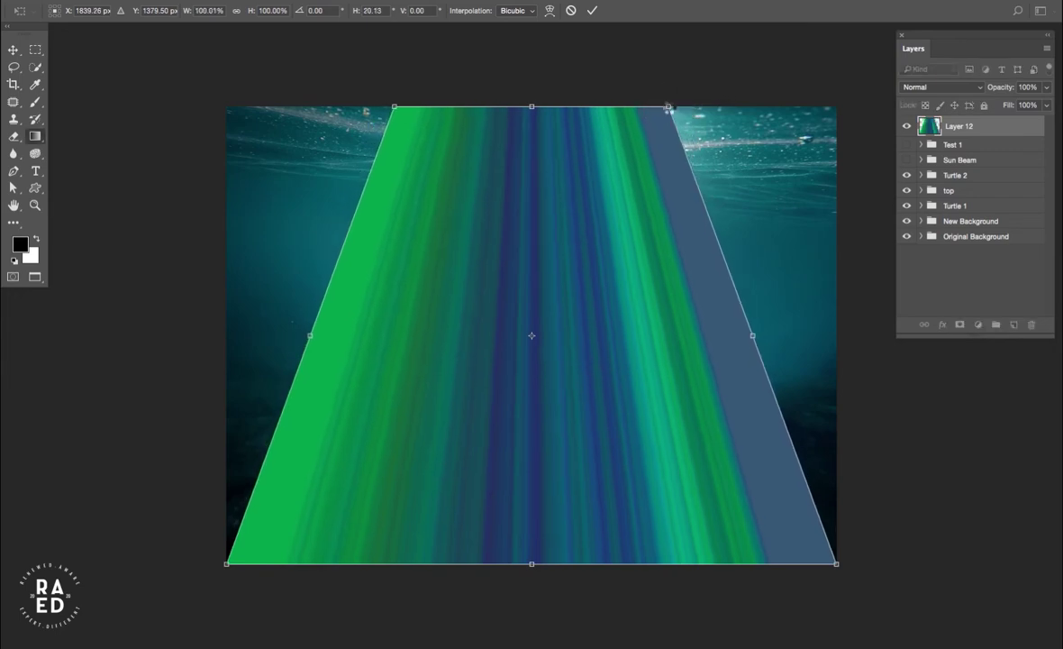
pyautogui.press('Return')
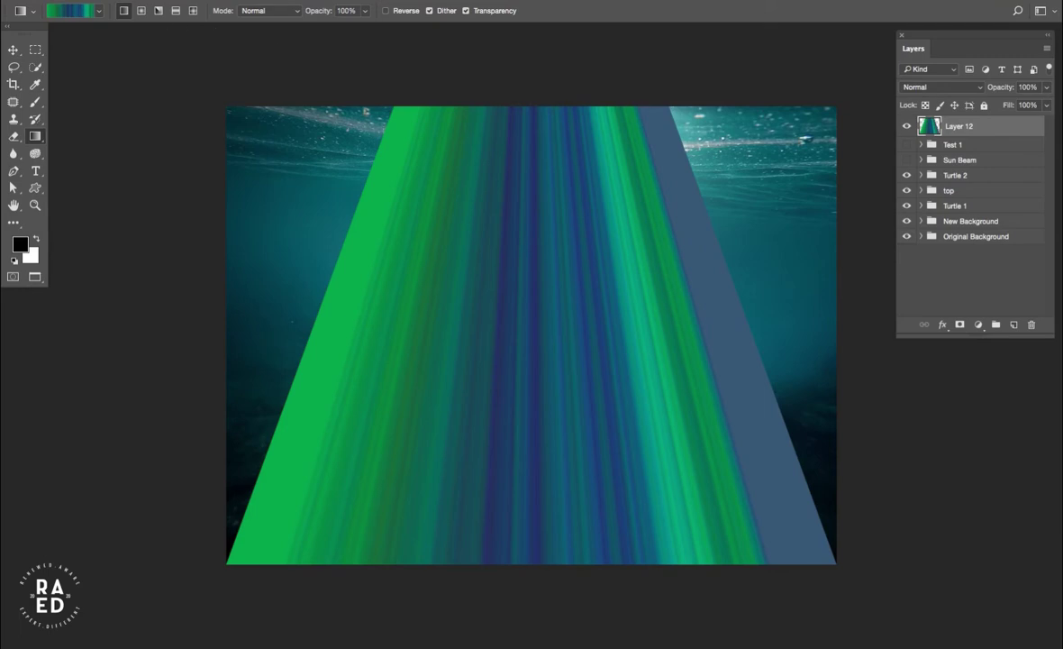
# Desaturate Layer 12's noise gradient beam to greyscale.
pyautogui.click(185, 1)
pyautogui.moveTo(207, 28)
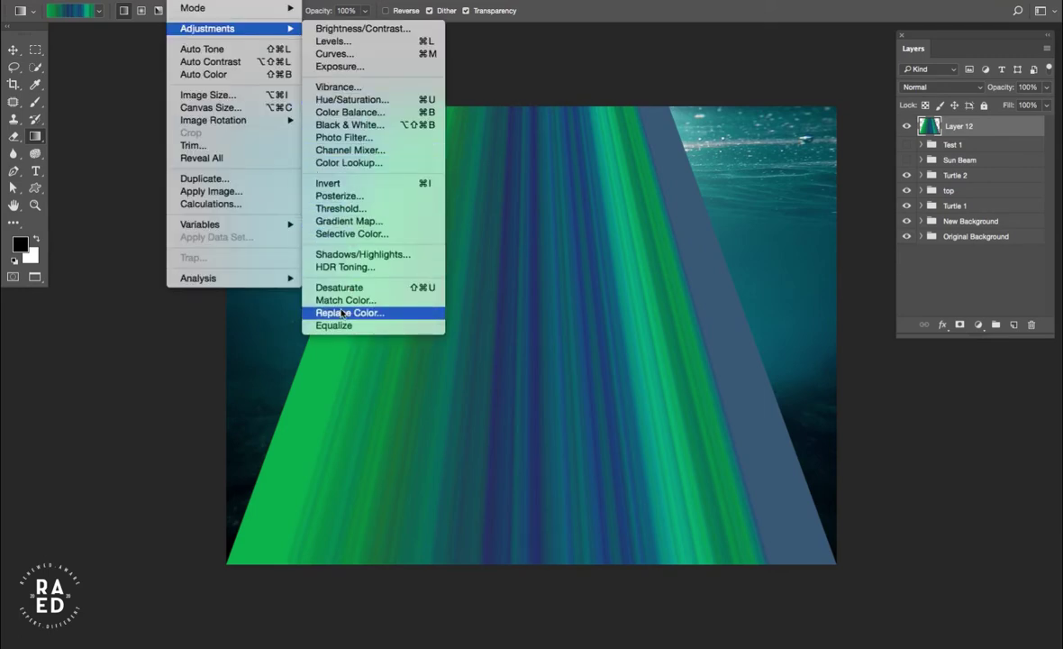
pyautogui.press('Escape')
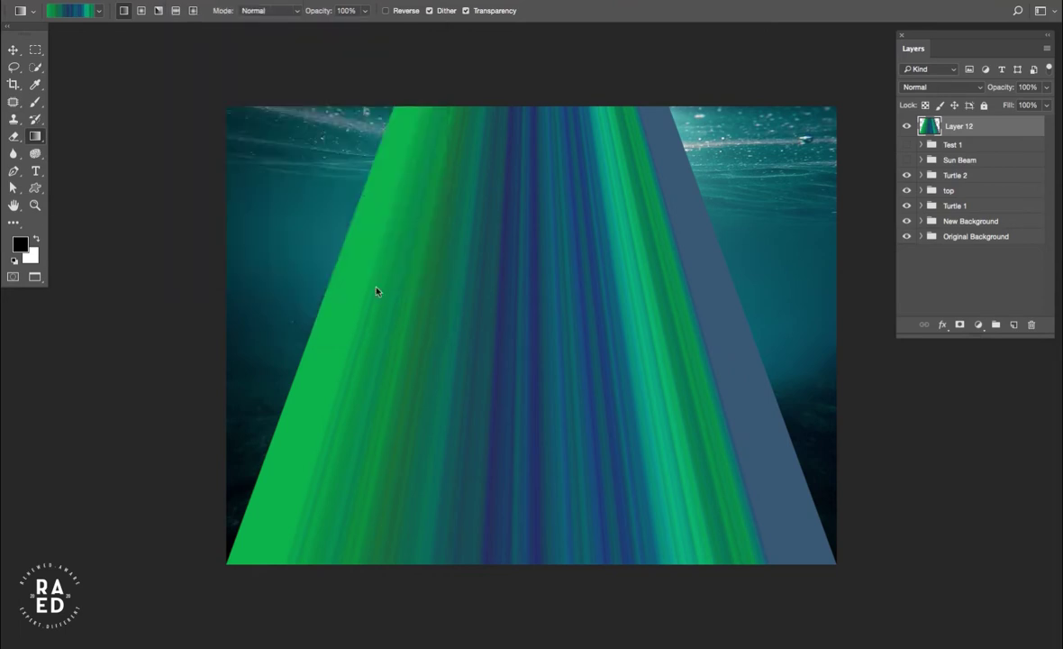
pyautogui.hotkey('ctrl', 'shift', 'u')
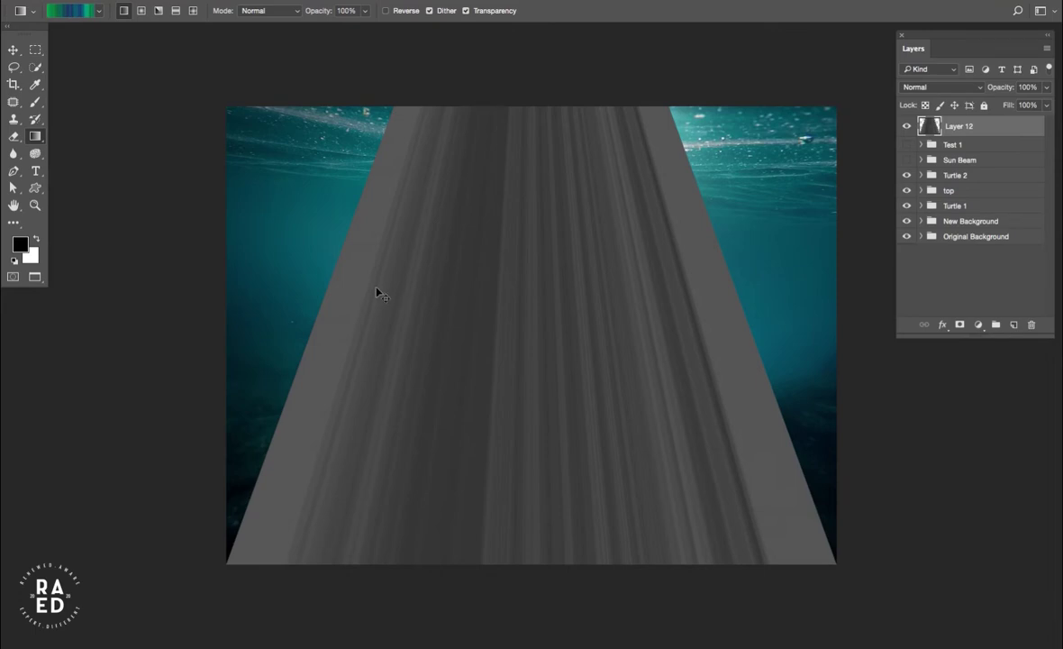
# Apply Levels to the beam with input black 46 and input white 143.
pyautogui.hotkey('ctrl', 'l')
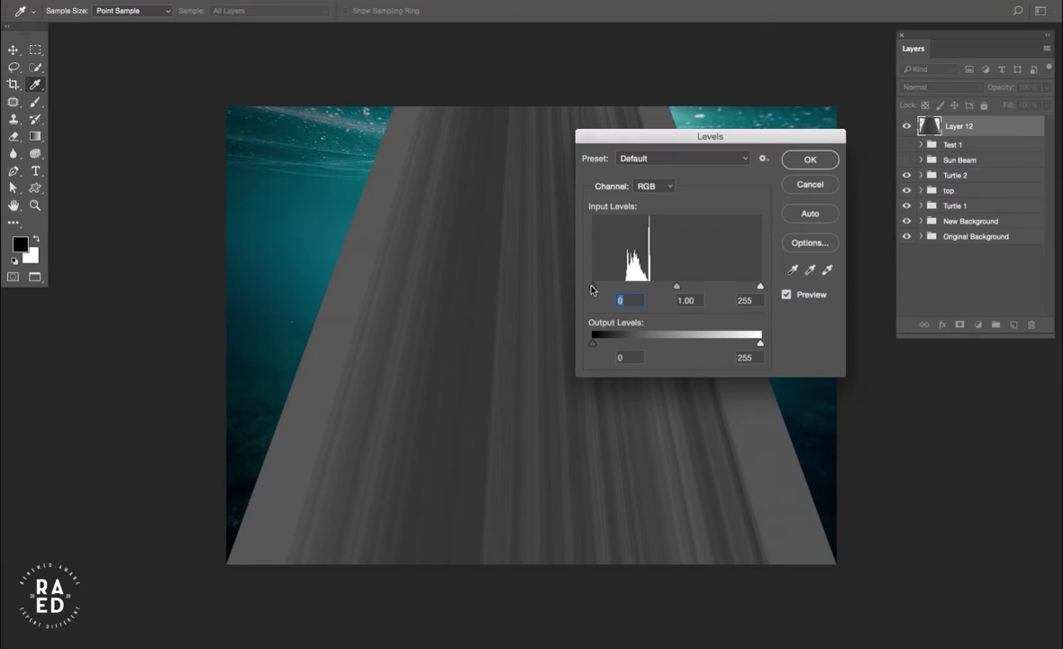
pyautogui.moveTo(592, 286); pyautogui.dragTo(624, 287)
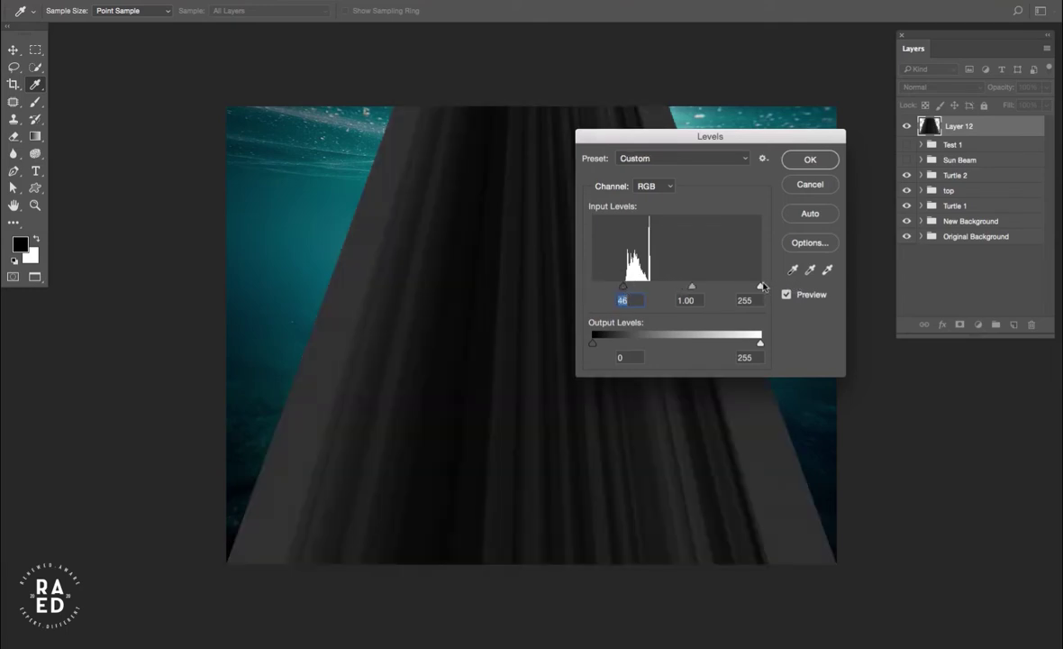
pyautogui.moveTo(761, 286); pyautogui.dragTo(686, 286)
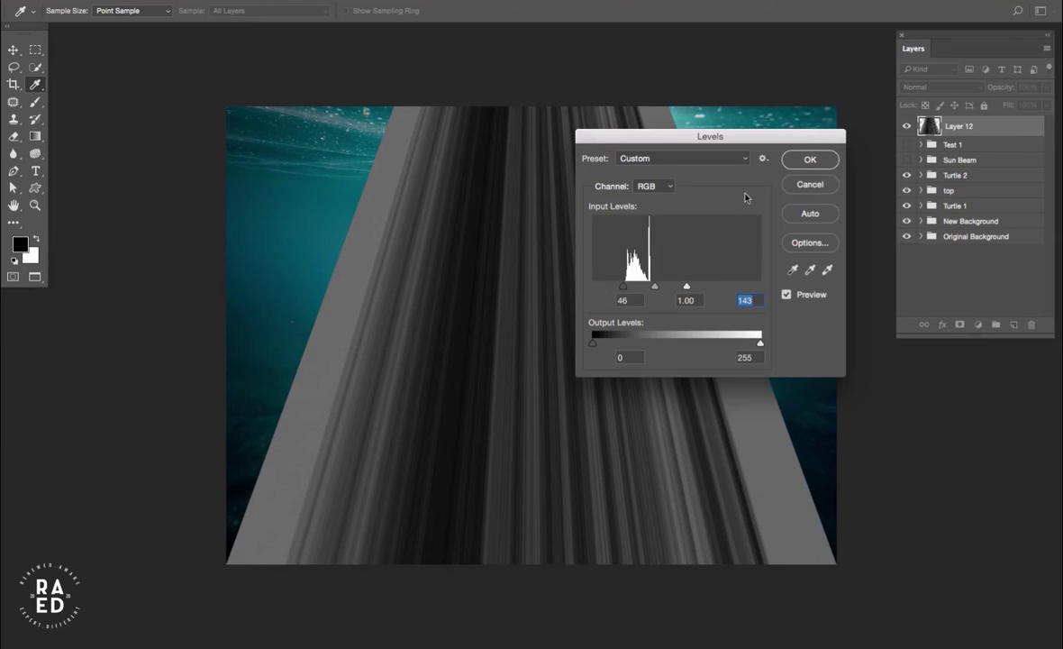
pyautogui.click(800, 168)
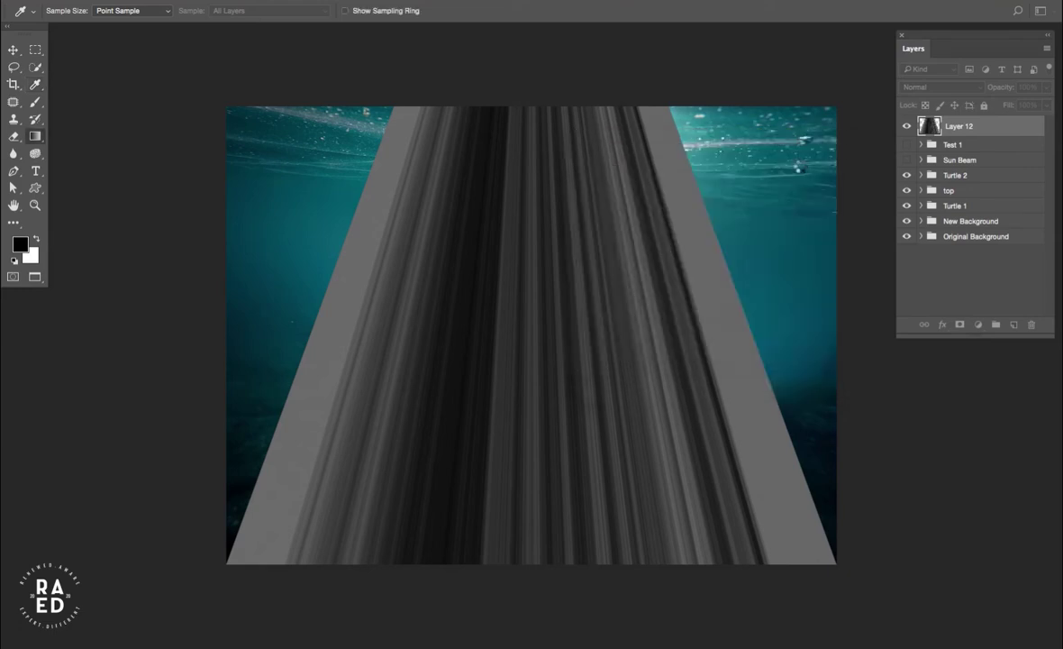
pyautogui.press('g')
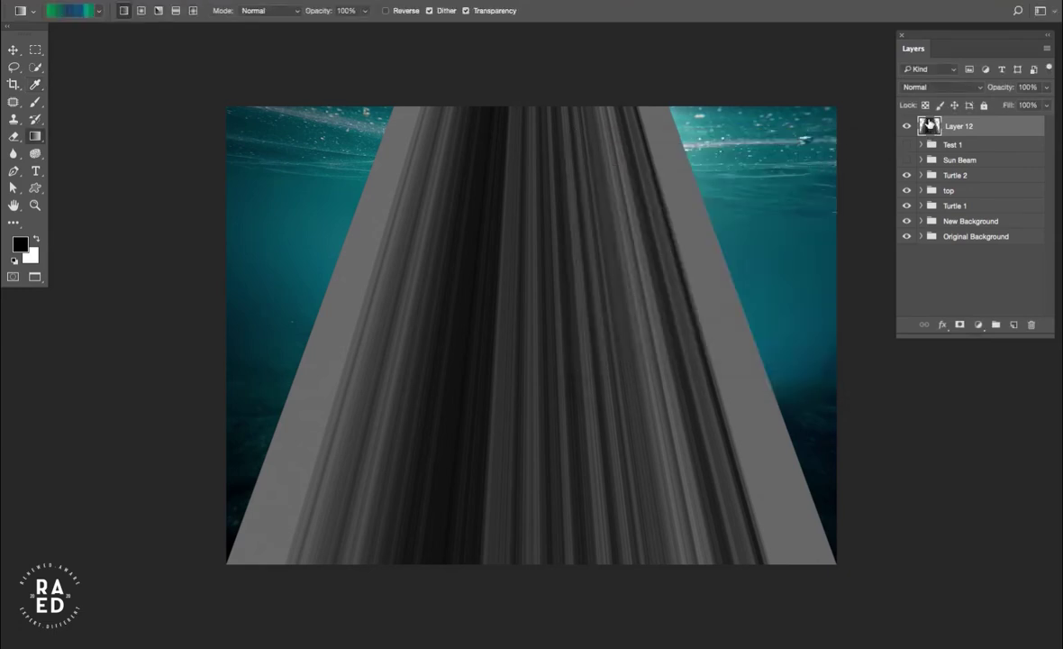
# Set Layer 12's blend mode to Color Dodge and add a white layer mask.
pyautogui.click(961, 88)
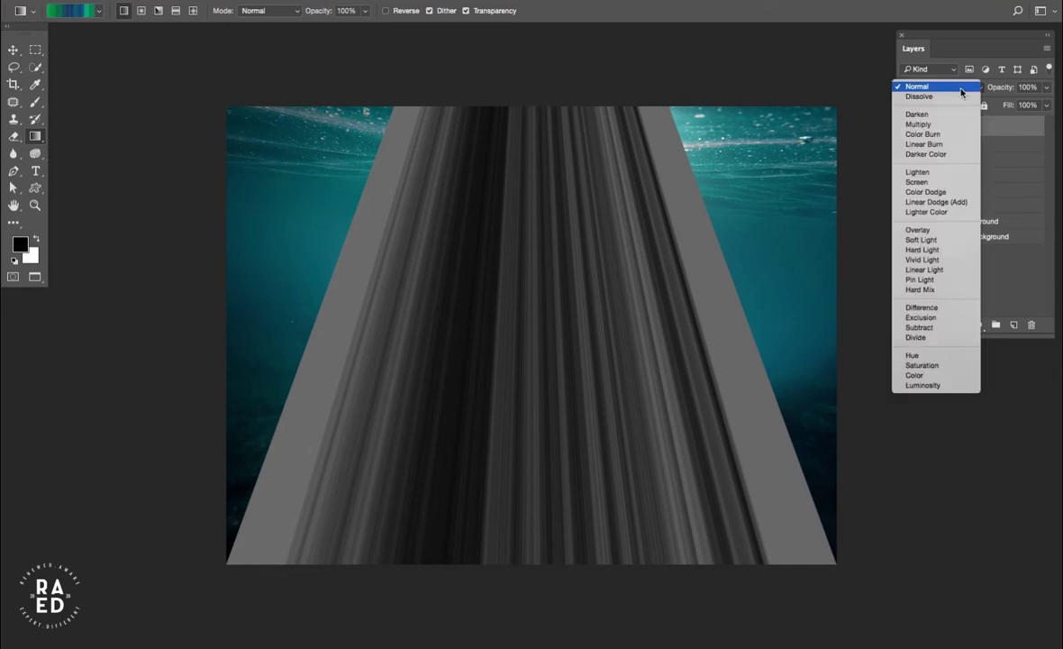
pyautogui.click(944, 192)
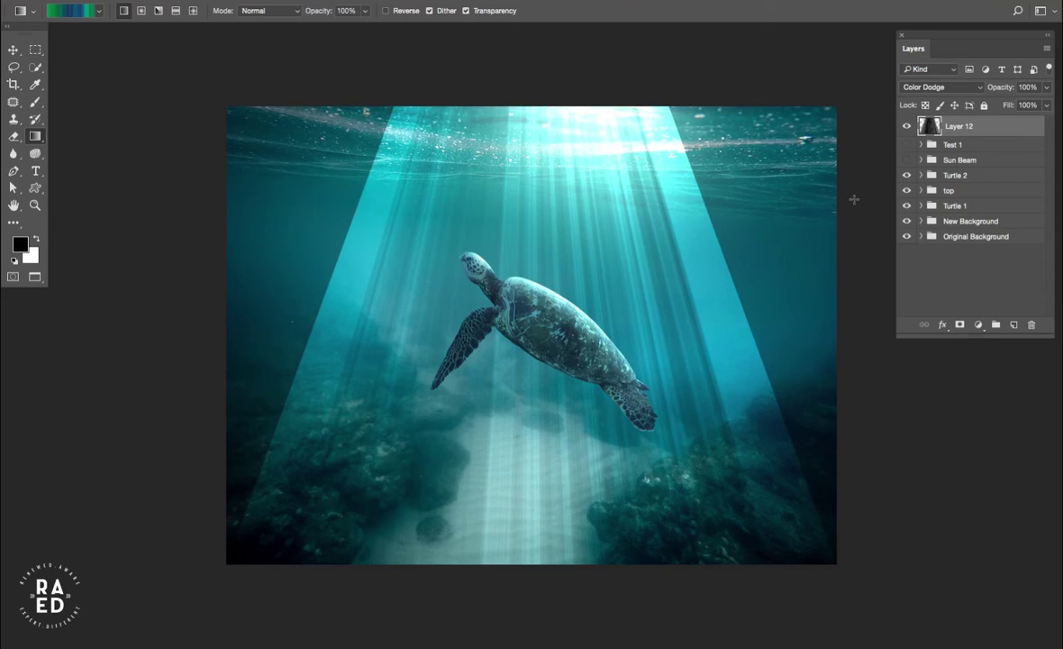
pyautogui.click(958, 324)
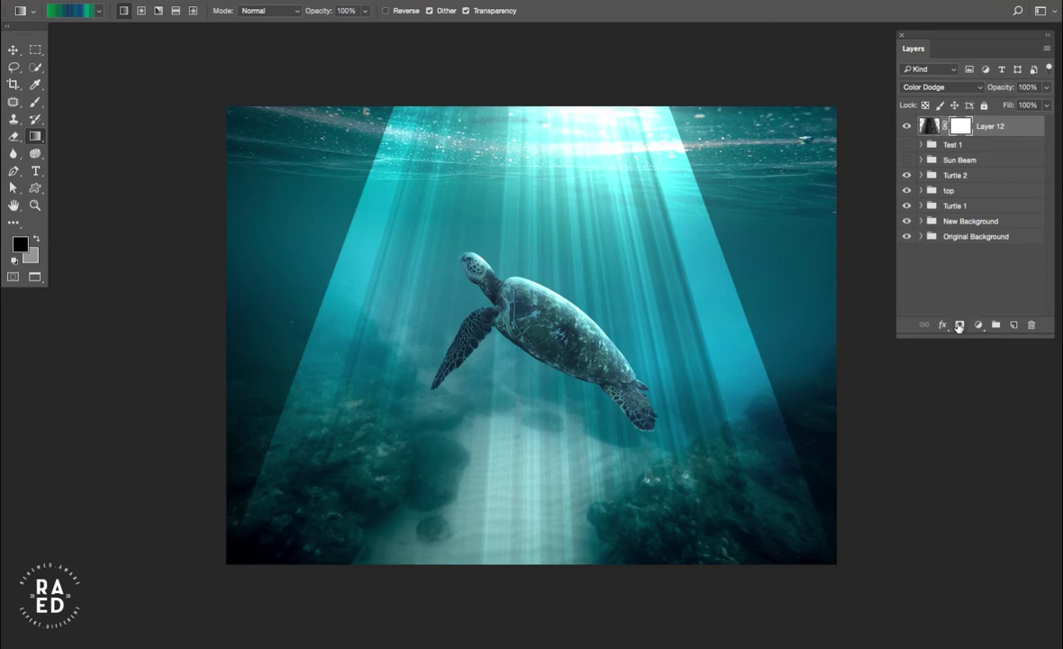
# Paint black with a large soft brush on the mask to fade the beam's left, right and bottom.
pyautogui.click(35, 102)
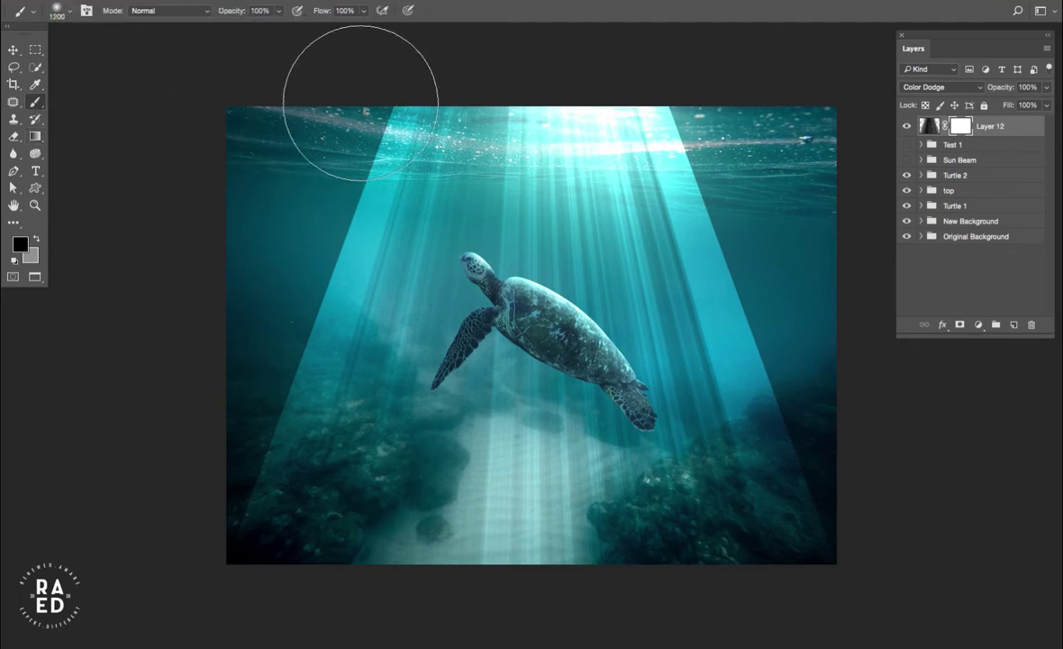
pyautogui.moveTo(373, 108)
pyautogui.mouseDown()
pyautogui.moveTo(292, 394)
pyautogui.moveTo(226, 563)
pyautogui.mouseUp()
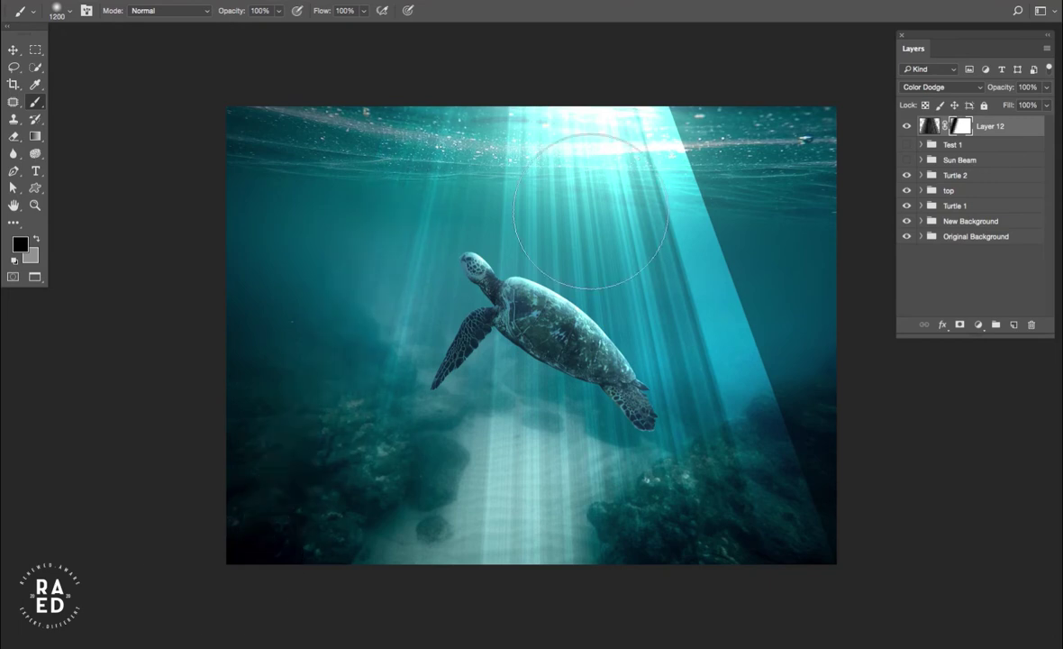
pyautogui.moveTo(681, 101)
pyautogui.mouseDown()
pyautogui.moveTo(814, 446)
pyautogui.moveTo(838, 592)
pyautogui.mouseUp()
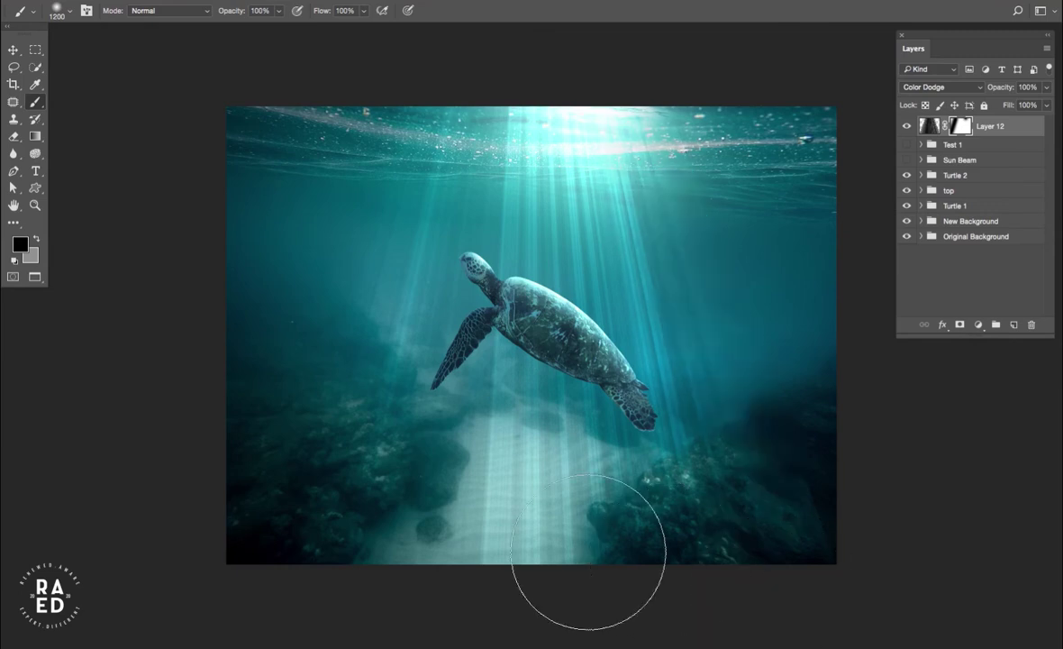
pyautogui.moveTo(633, 543)
pyautogui.mouseDown()
pyautogui.moveTo(594, 557)
pyautogui.moveTo(783, 487)
pyautogui.moveTo(789, 506)
pyautogui.mouseUp()
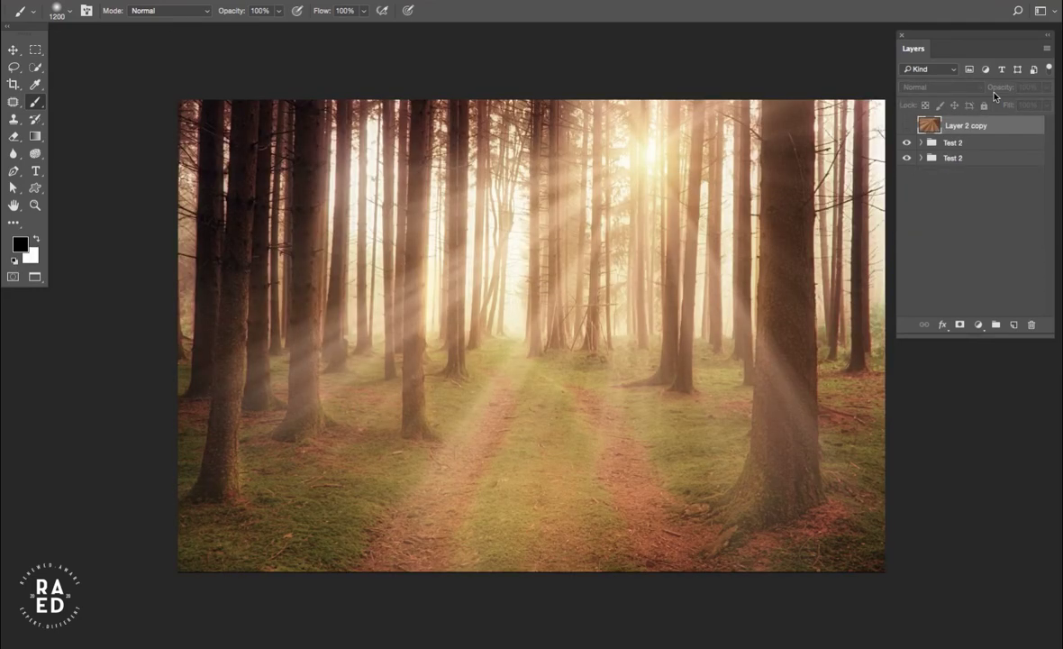
# Toggle the Test 2 group off and on, then show the radial brown Layer 2 copy.
pyautogui.click(907, 144)
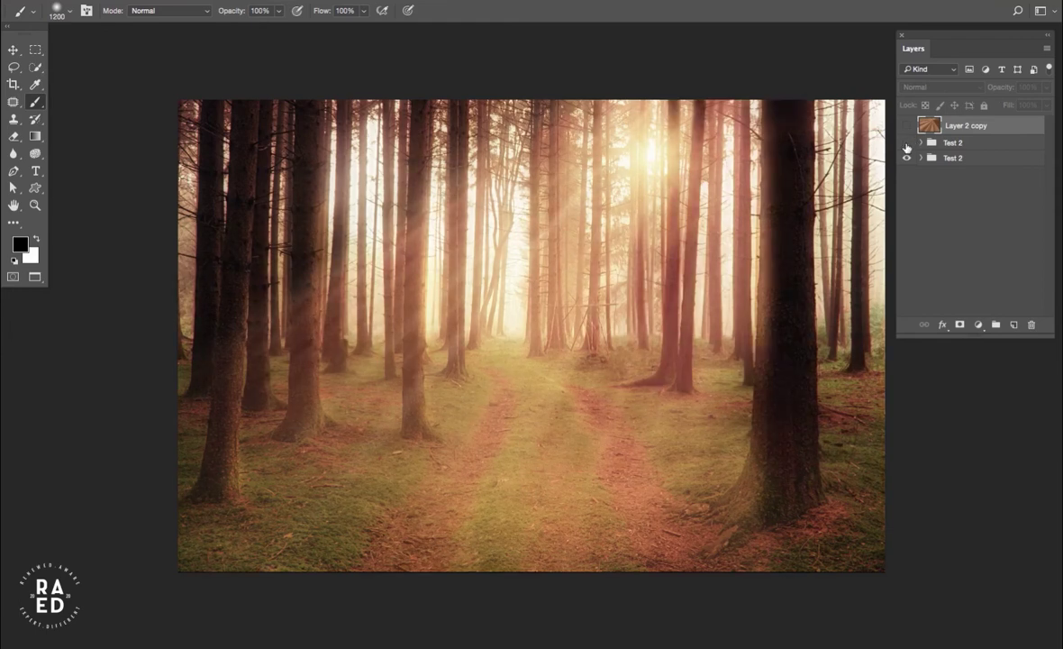
pyautogui.click(907, 144)
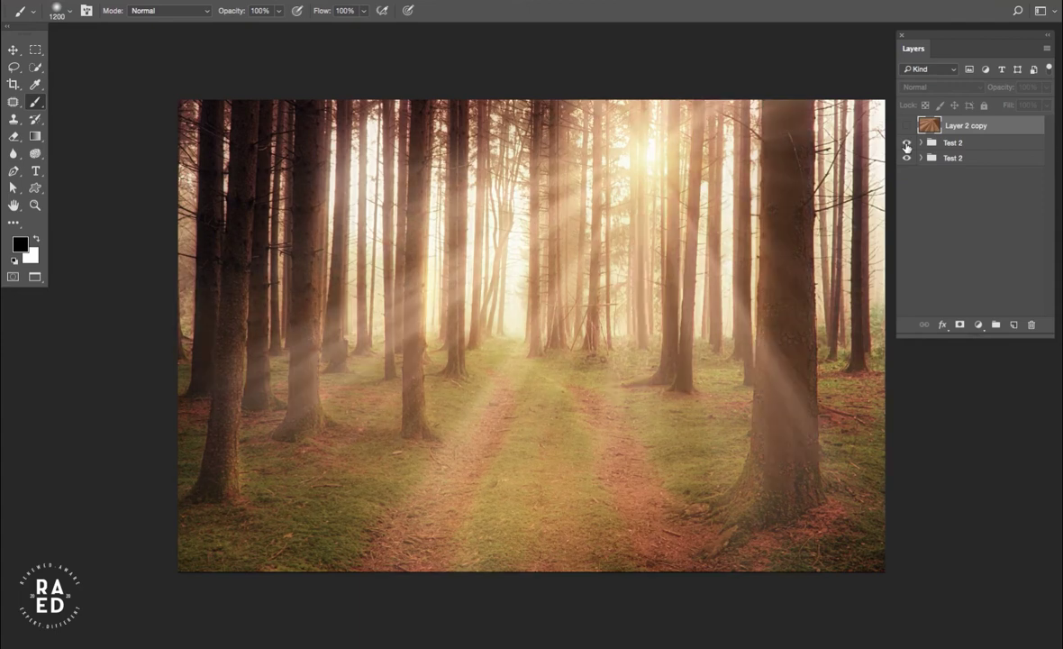
pyautogui.click(908, 127)
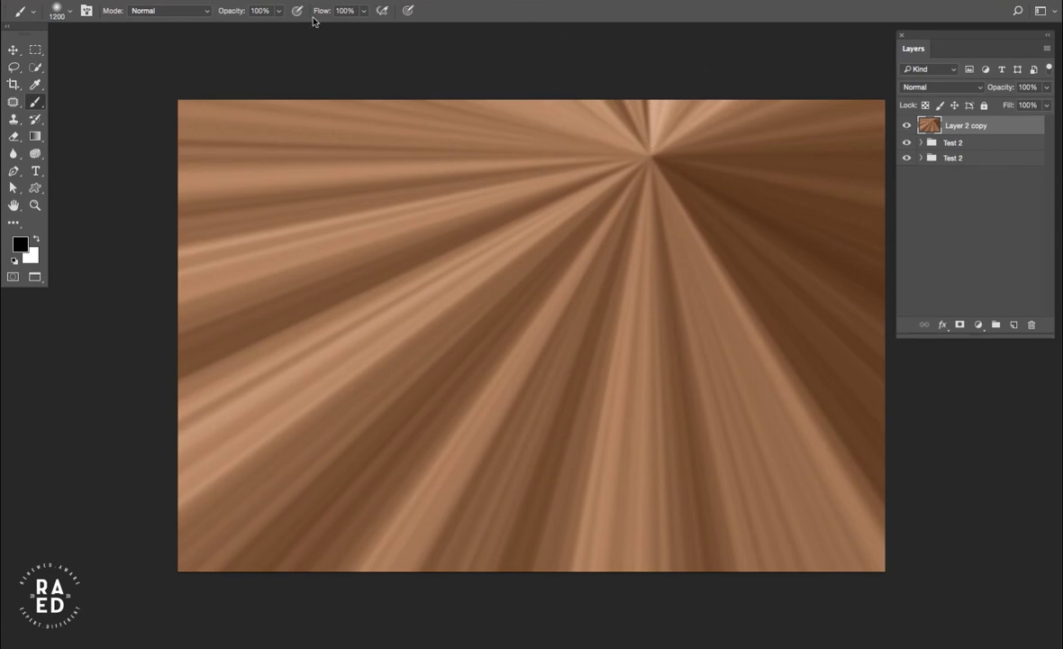
# Start an Angle Gradient toward the top-left, then cancel it unfinished.
pyautogui.click(34, 137)
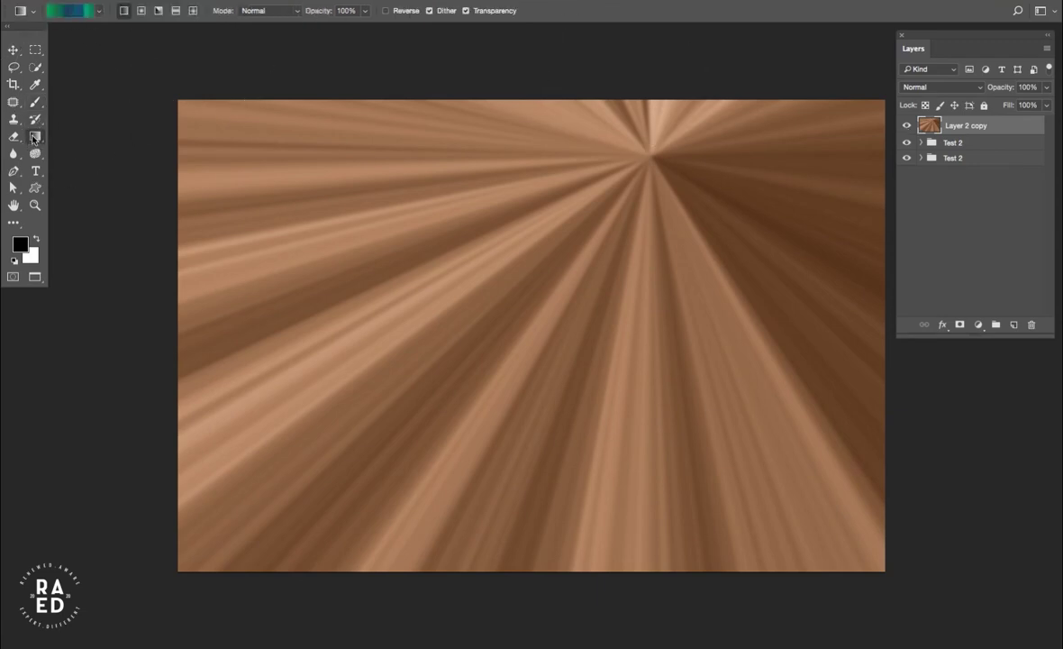
pyautogui.click(160, 15)
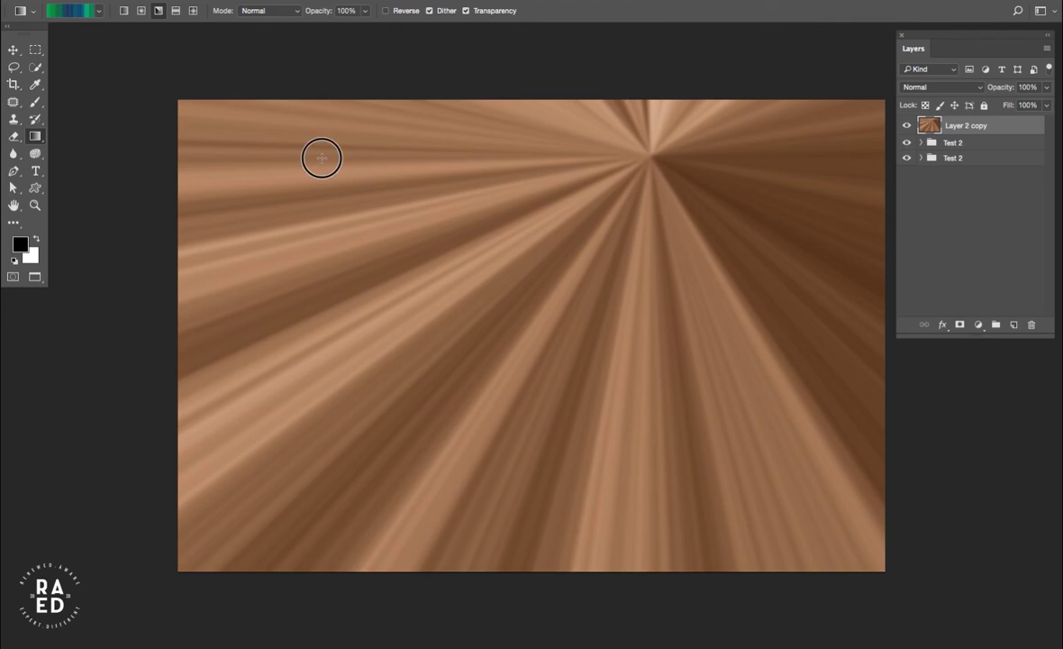
pyautogui.moveTo(322, 158); pyautogui.dragTo(190, 83)
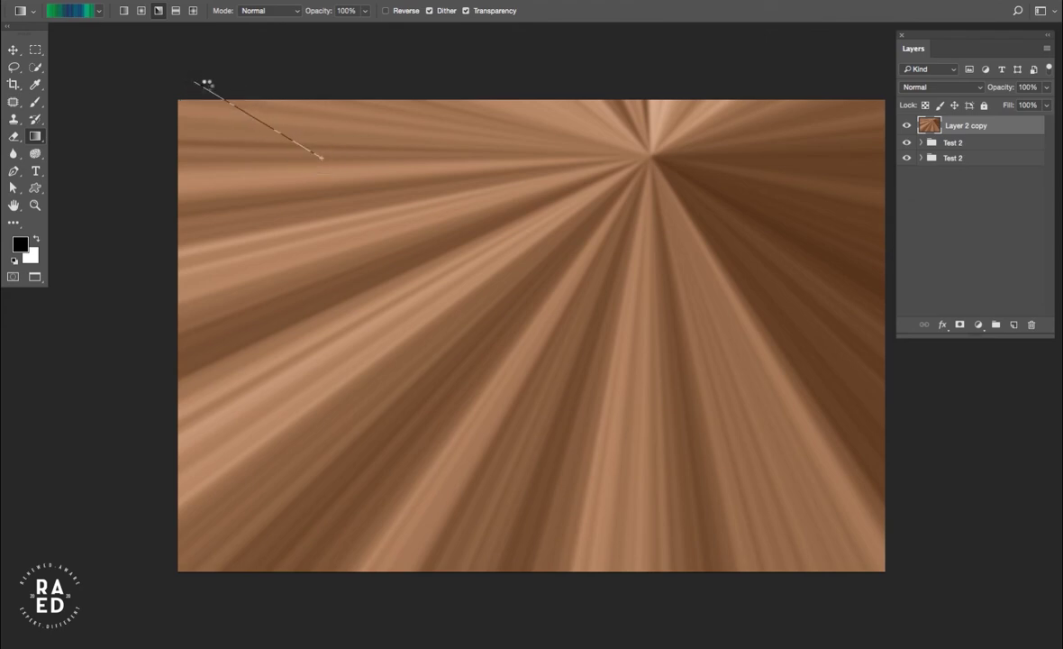
pyautogui.press('Escape')
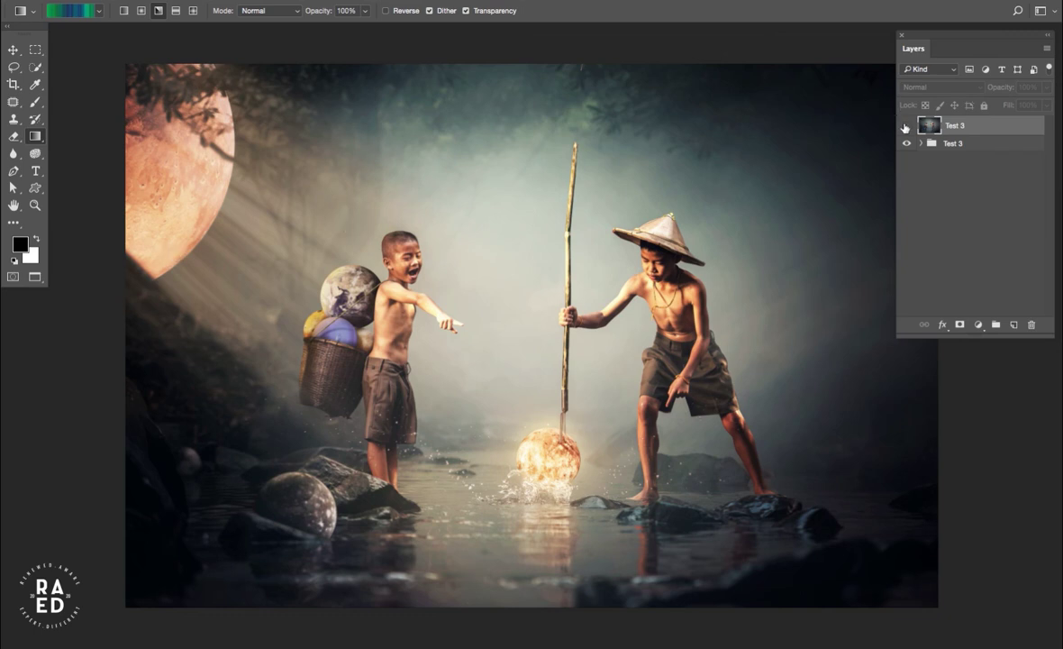
pyautogui.click(906, 127)
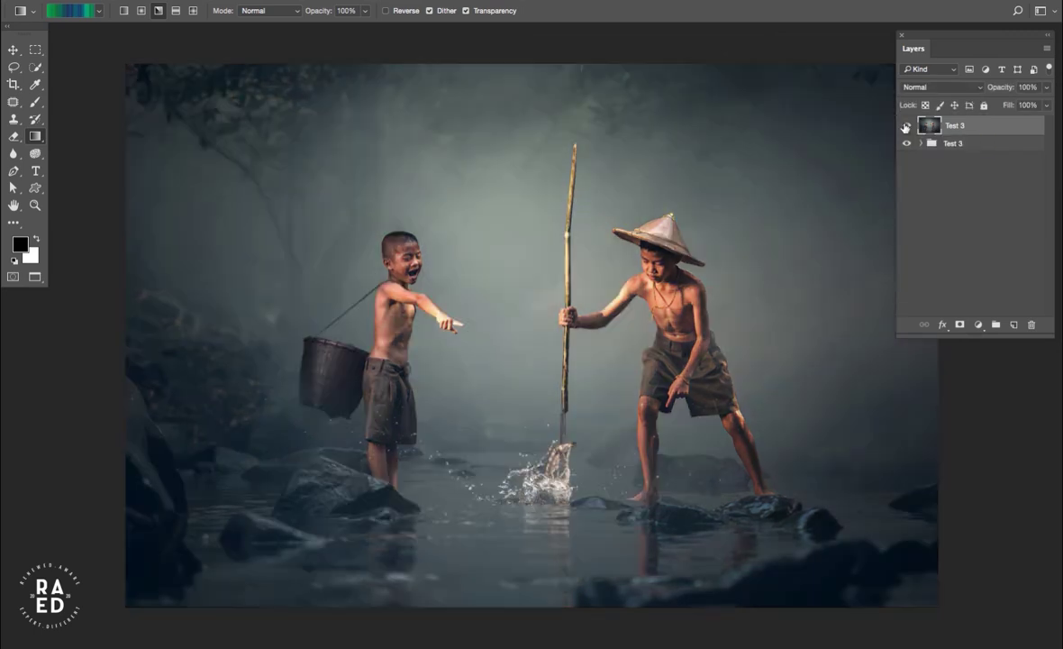
pyautogui.click(905, 127)
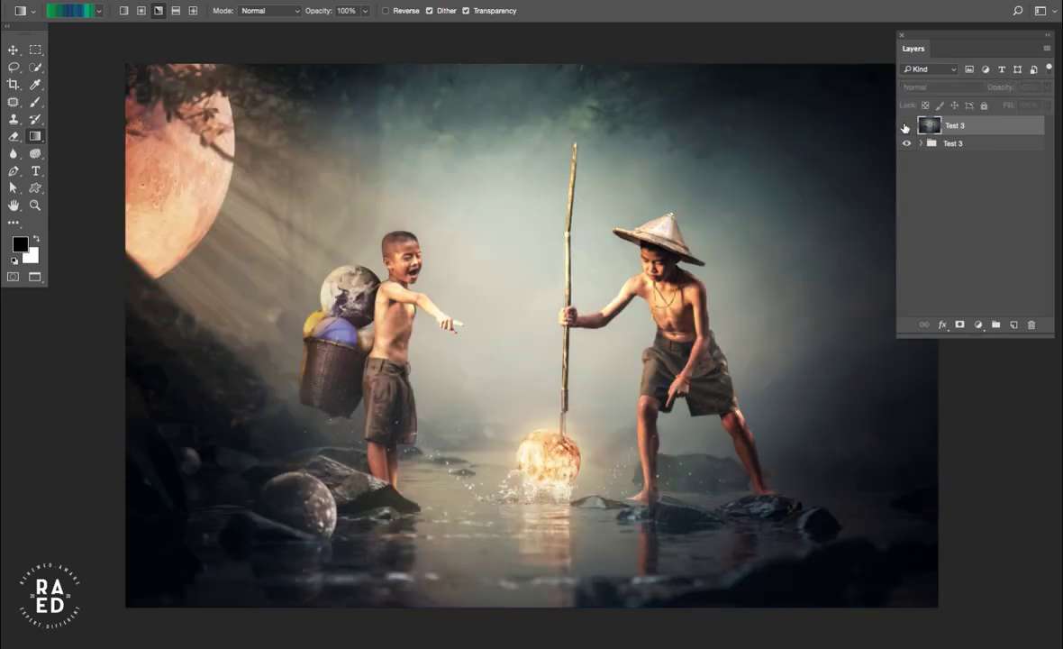